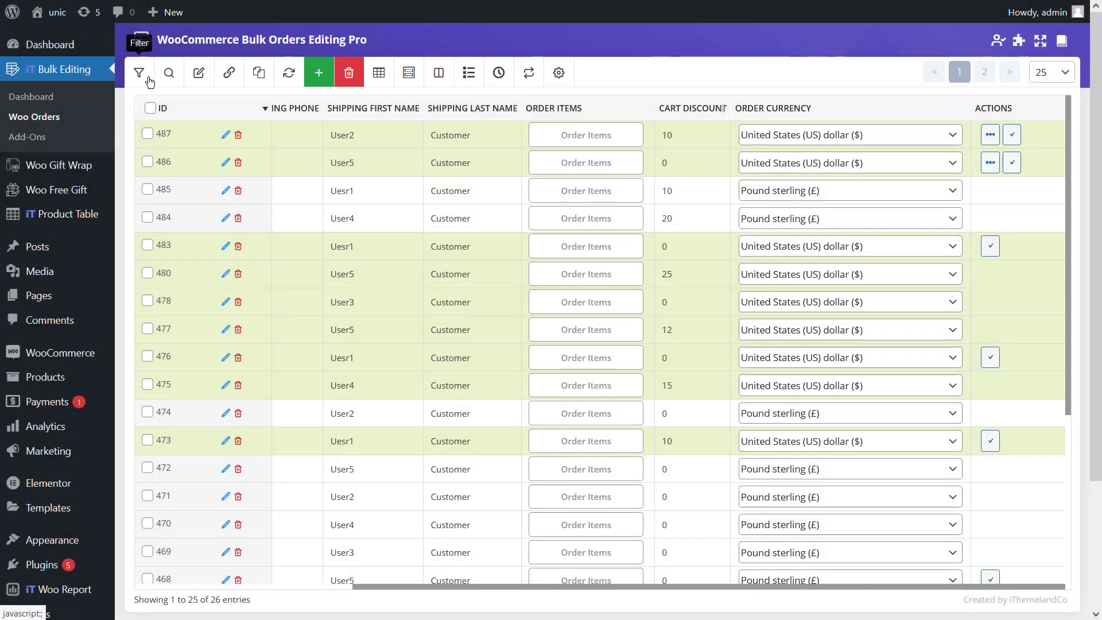
- Examine the order filter form's General, Billing, Shipping, Pricing, Items, Other Fields and Custom Fields sections and its profile-saving options
left_click(139, 74)
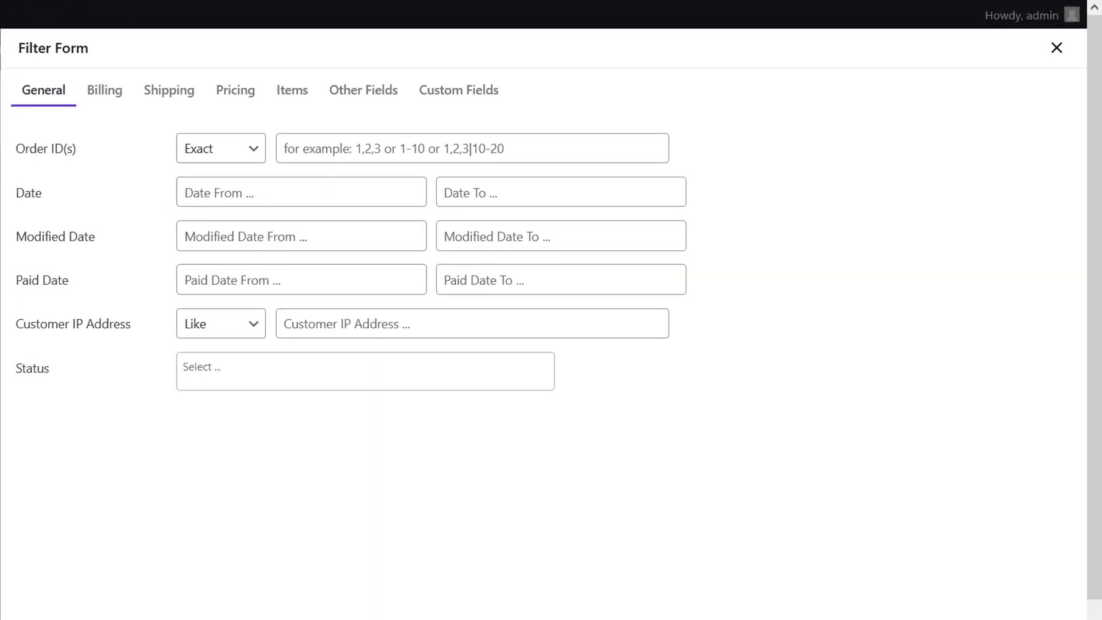
left_click(104, 104)
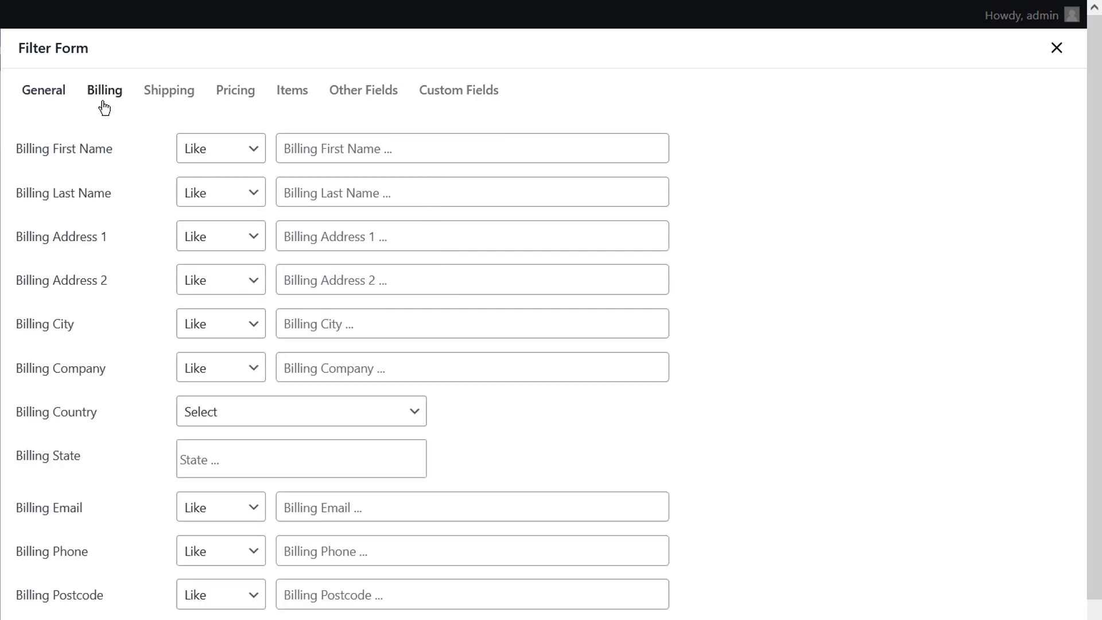
left_click(181, 104)
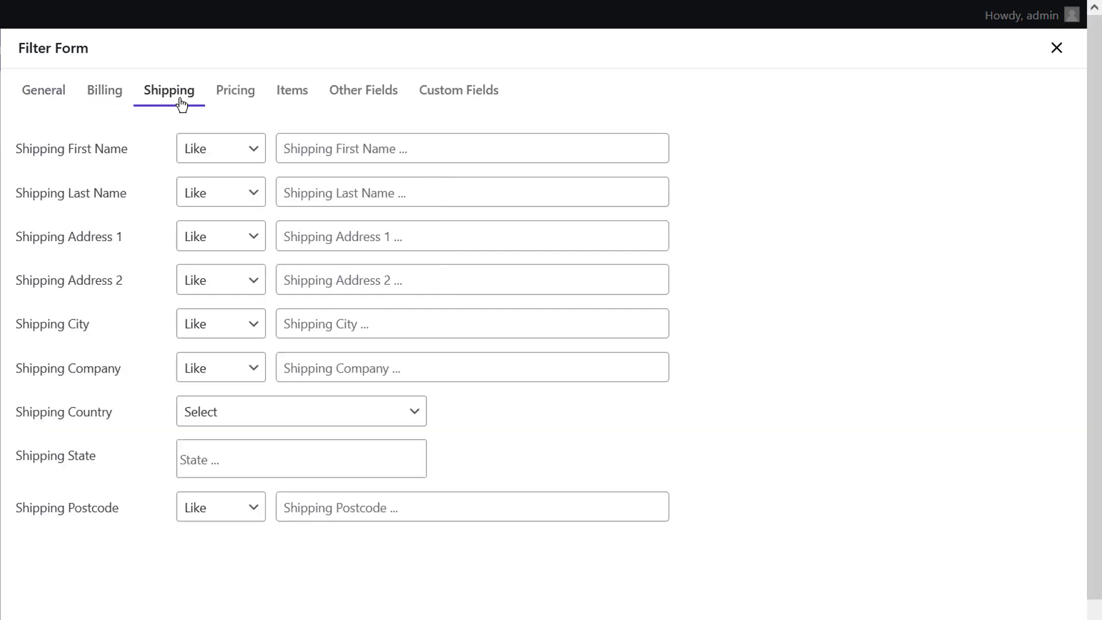
left_click(256, 108)
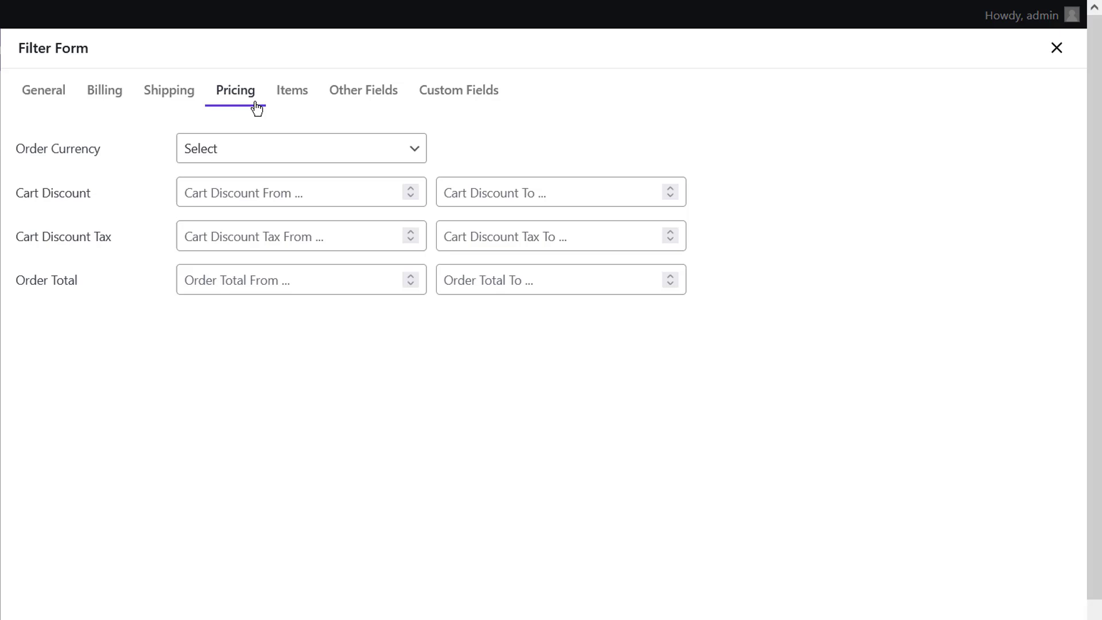
left_click(302, 102)
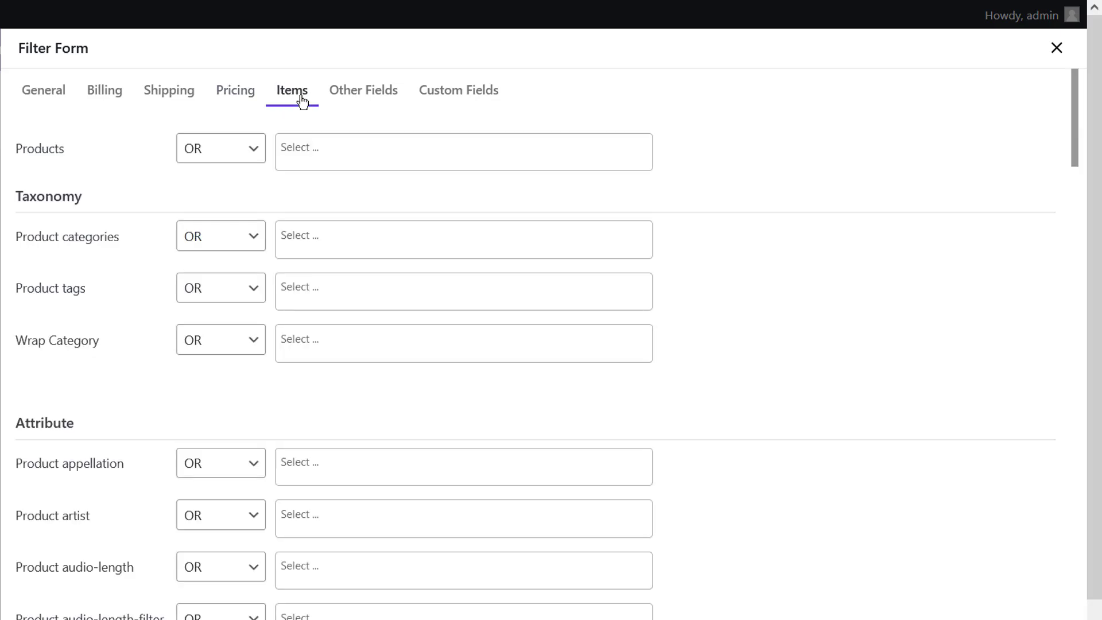
left_click(369, 104)
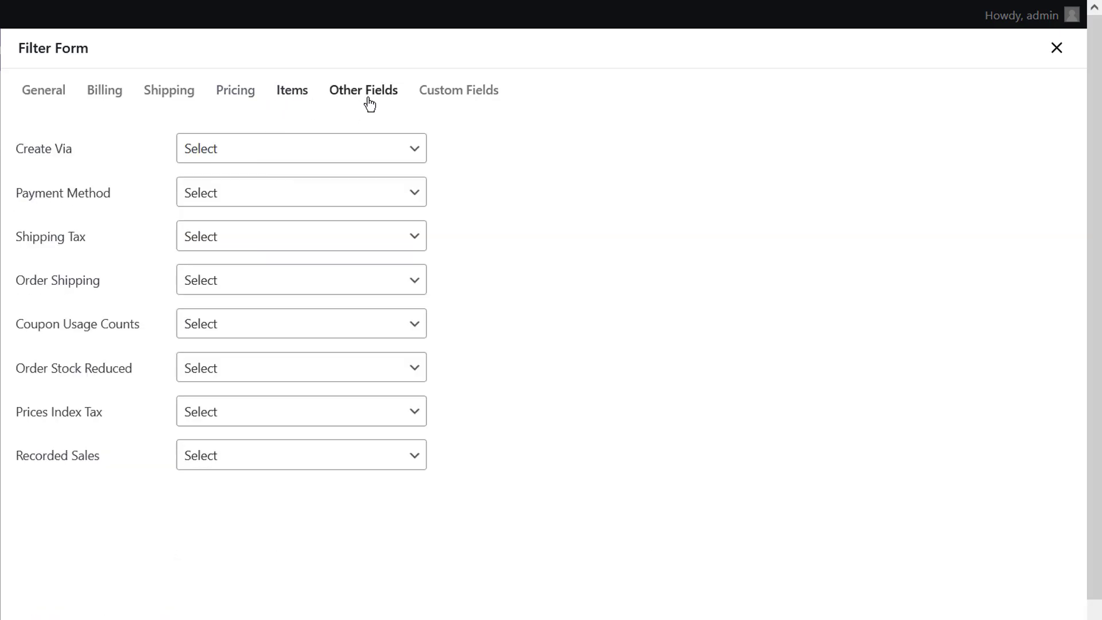
left_click(466, 105)
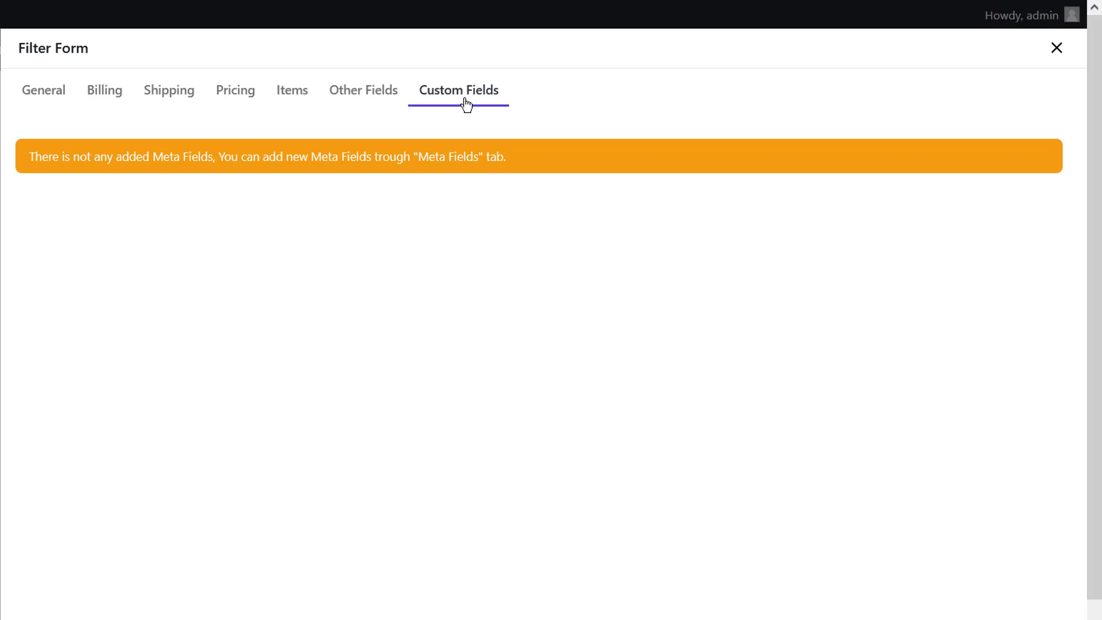
scroll(467, 92, "down", 3)
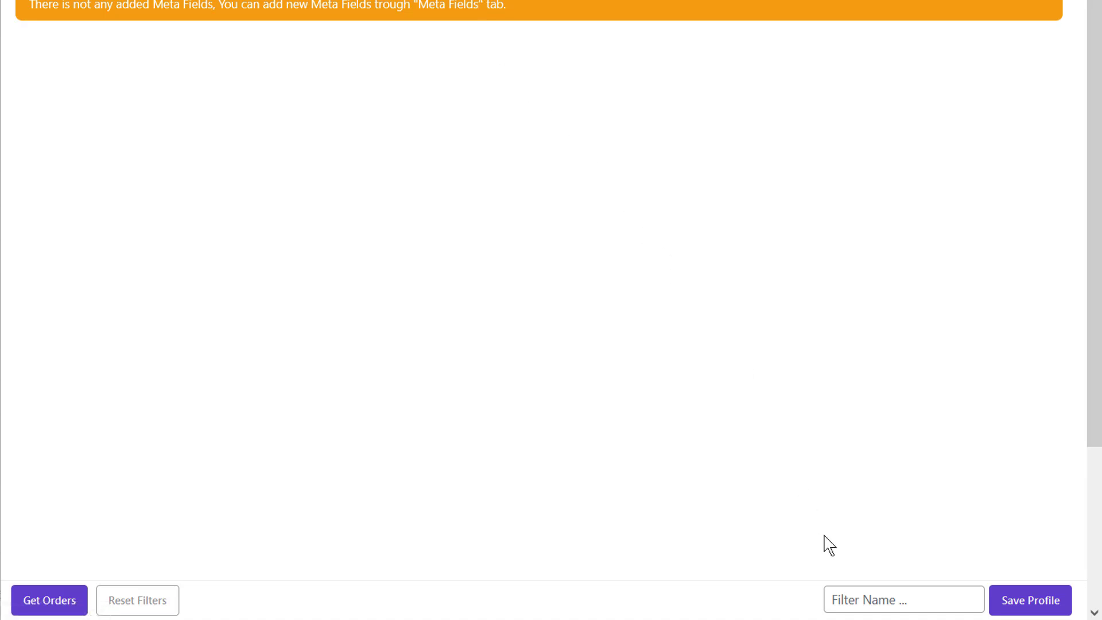
left_click(874, 599)
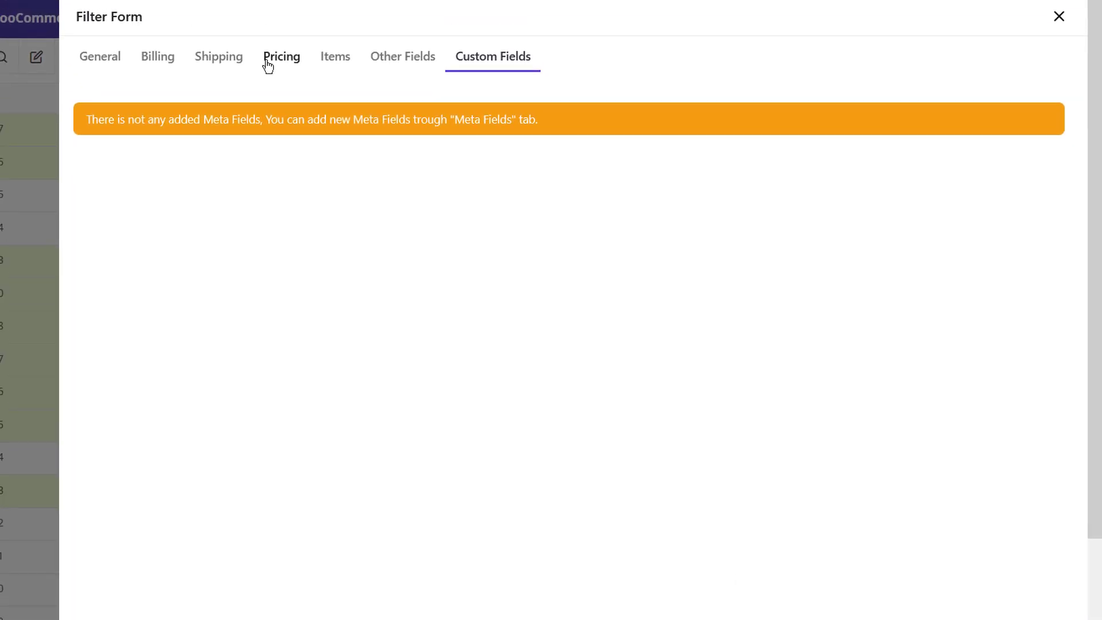
- Set the order currency in the pricing filters to United States (US) dollar ($)
left_click(267, 66)
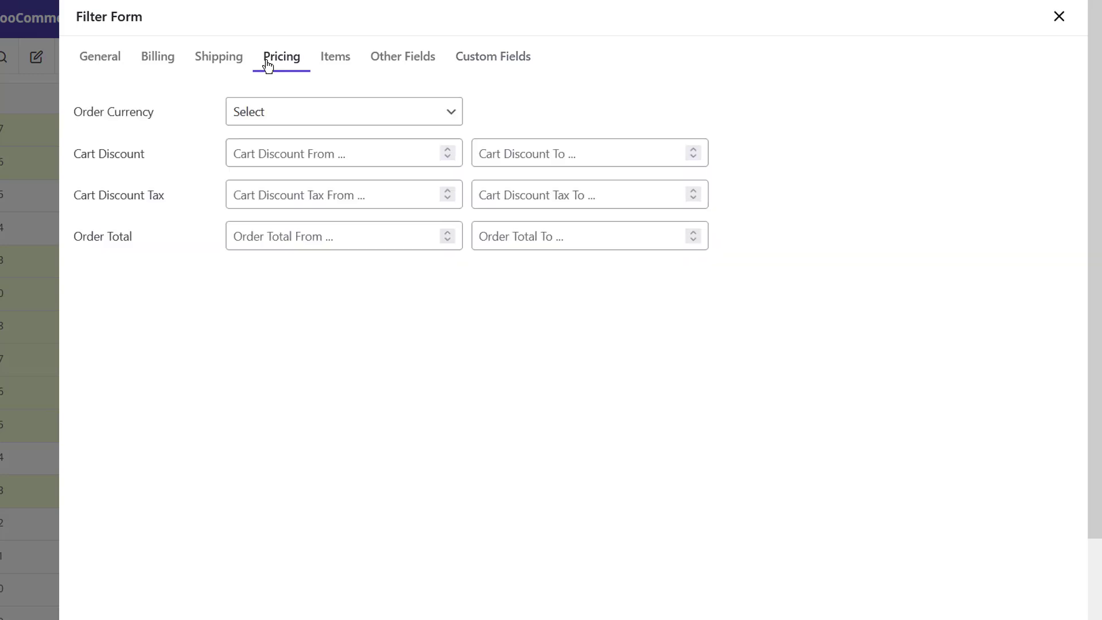
left_click(276, 119)
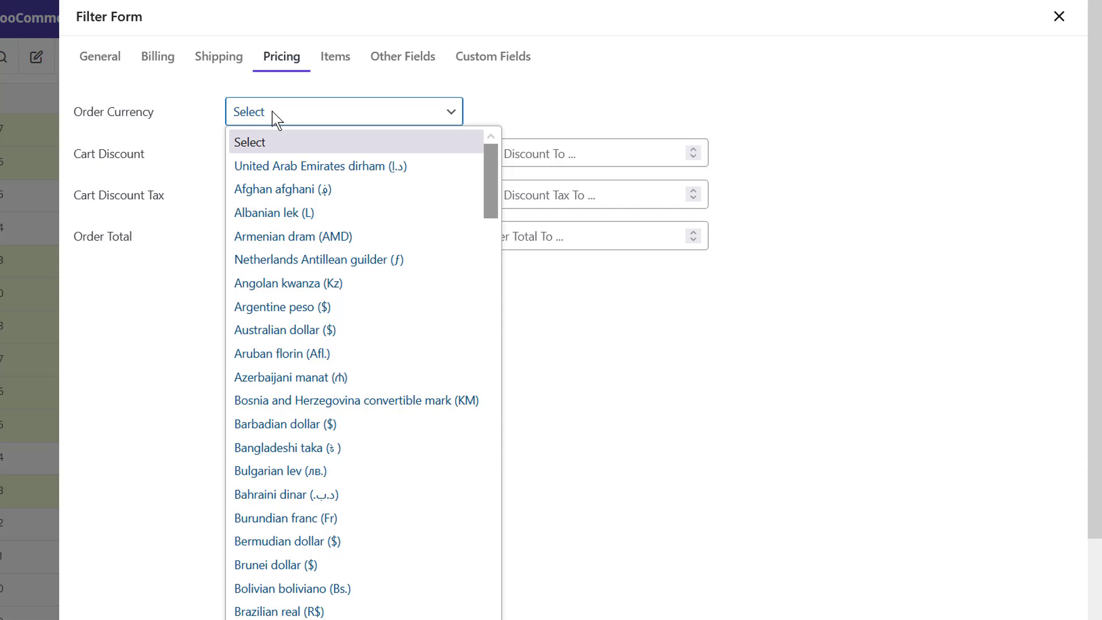
scroll(287, 241, "down", 20)
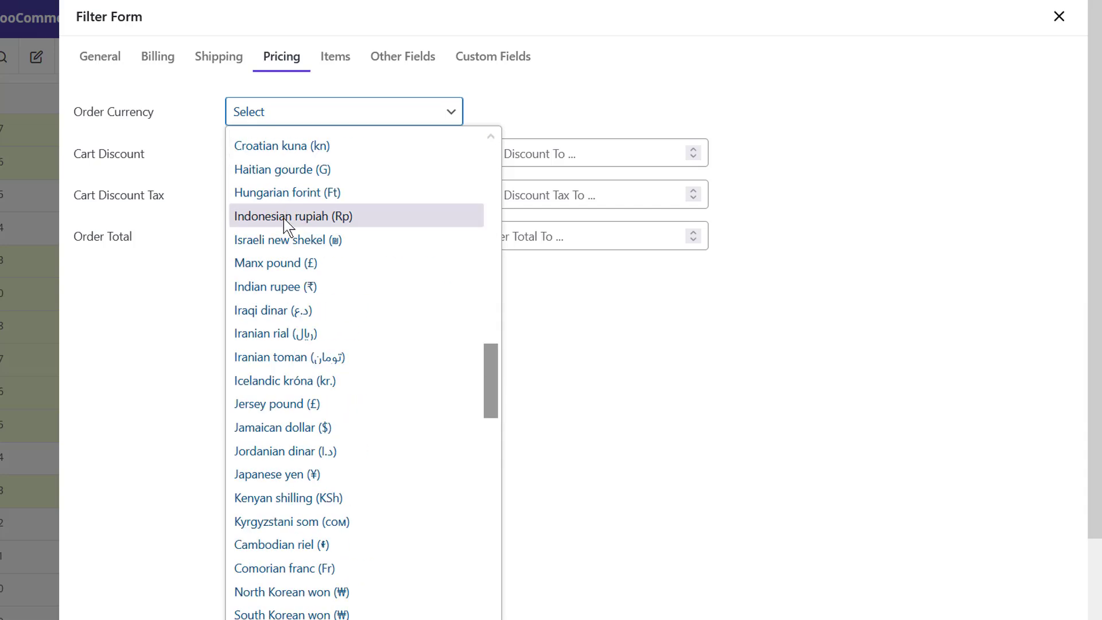
scroll(287, 270, "down", 5)
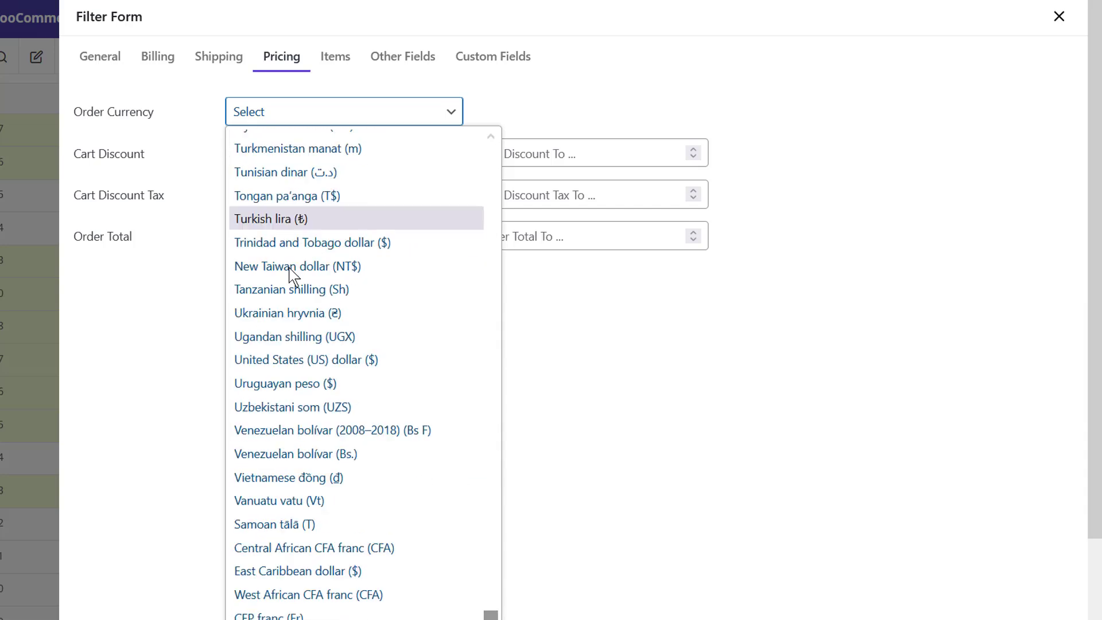
left_click(315, 370)
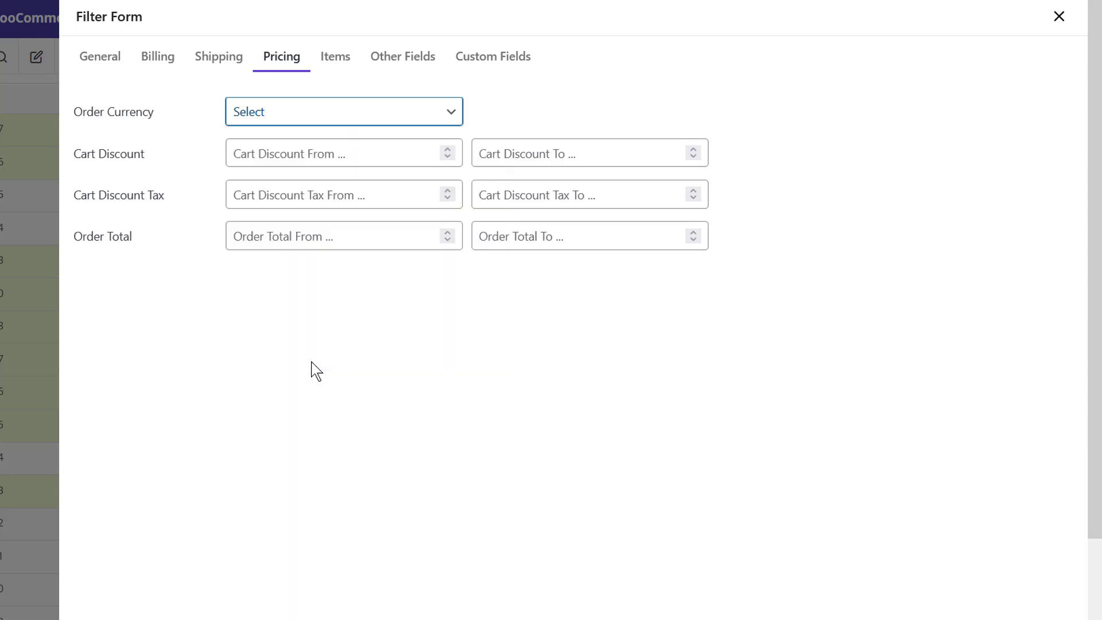
- Limit the cart discount filter to the range from 20 to 30
left_click(265, 154)
type("20")
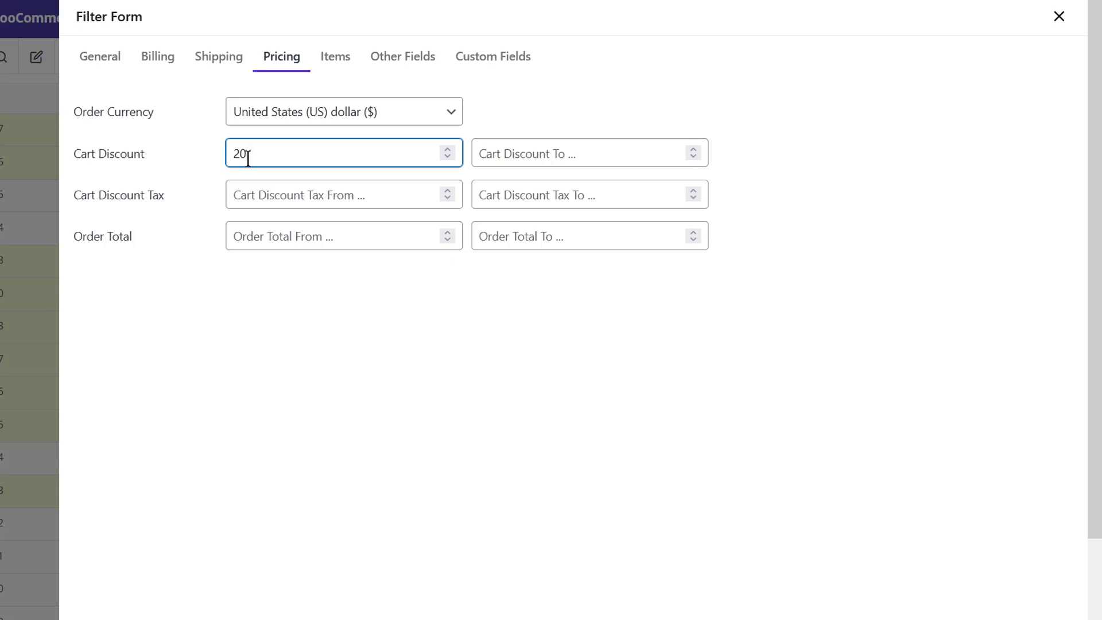
left_click(498, 158)
type("30")
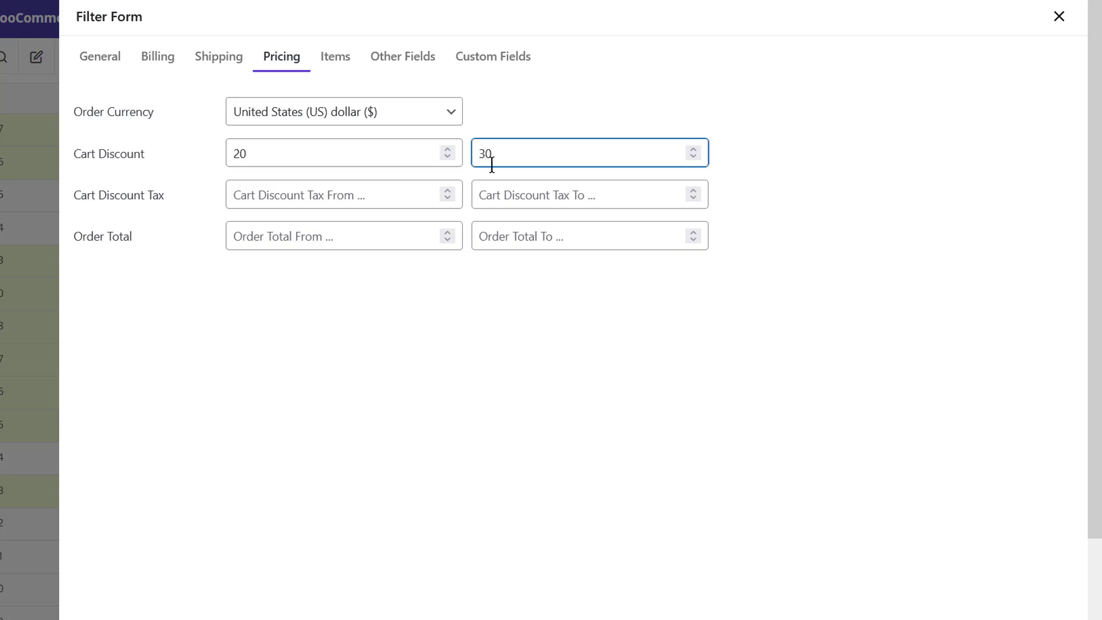
left_click(467, 320)
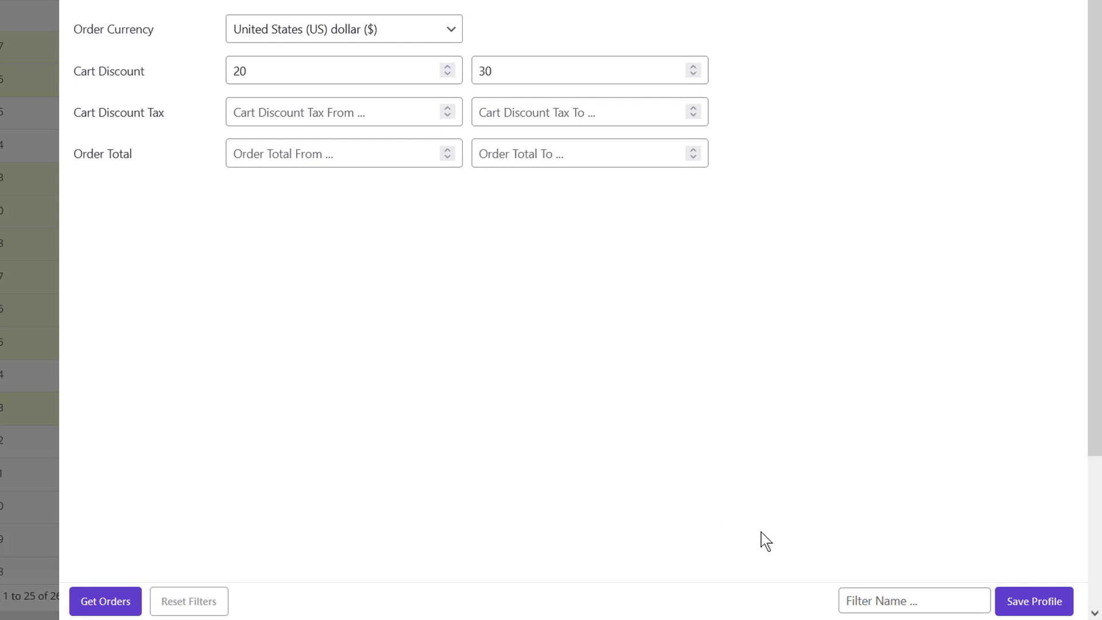
- Save the current filter as a profile named "cart disscunt" and close the filter form
left_click(880, 598)
type("cart ")
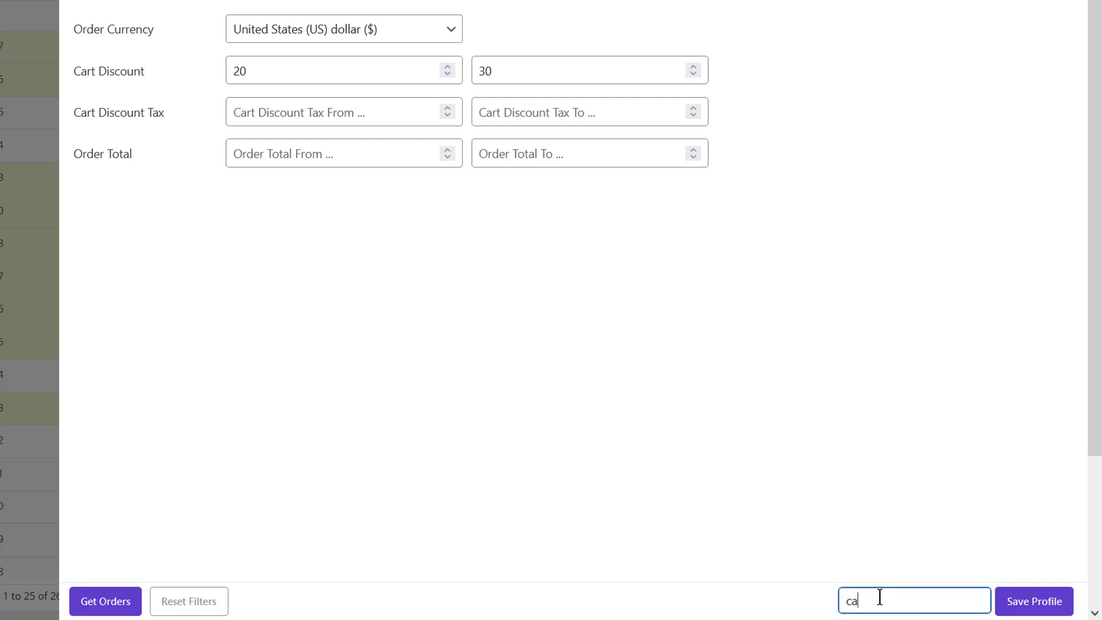
type("disscunt")
left_click(1020, 597)
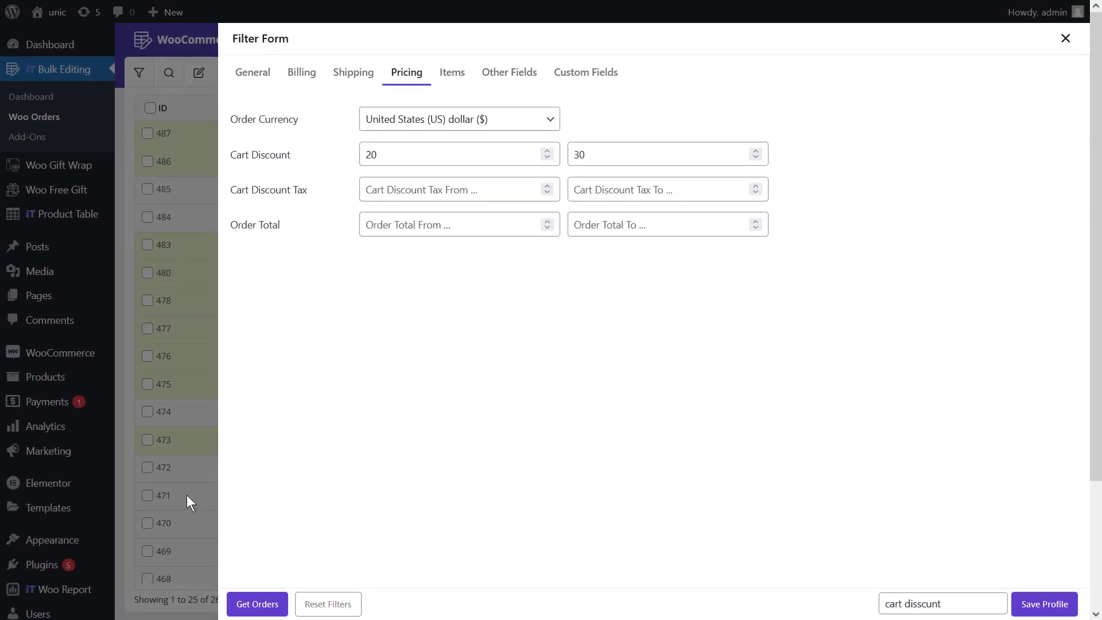
left_click(187, 495)
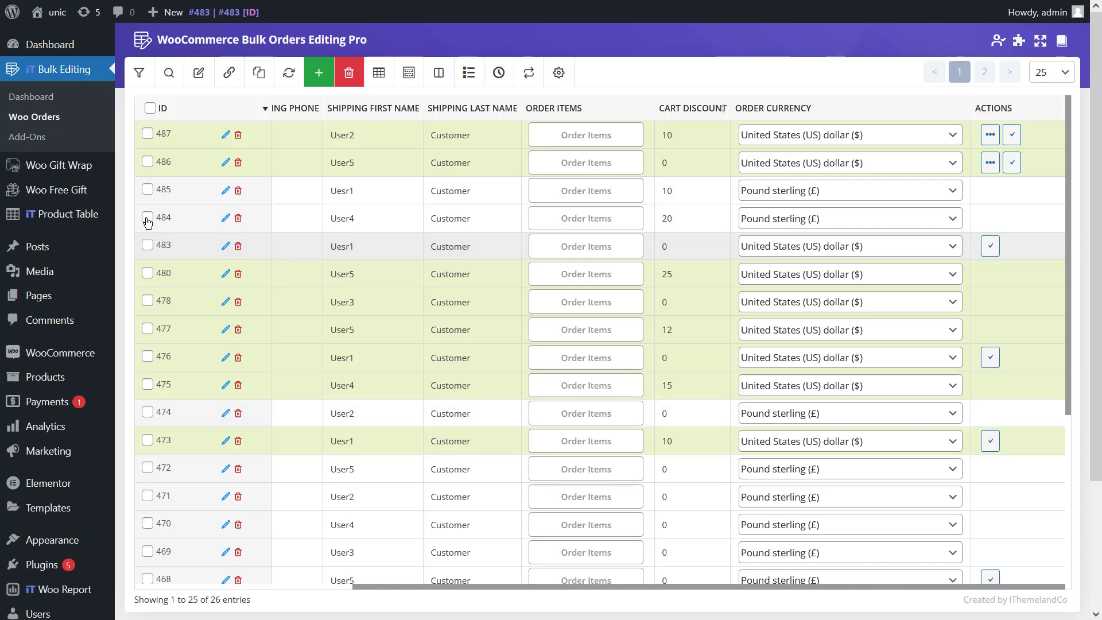
- Reopen the filter form and set the general order status filter to On hold and Cancelled
left_click(146, 79)
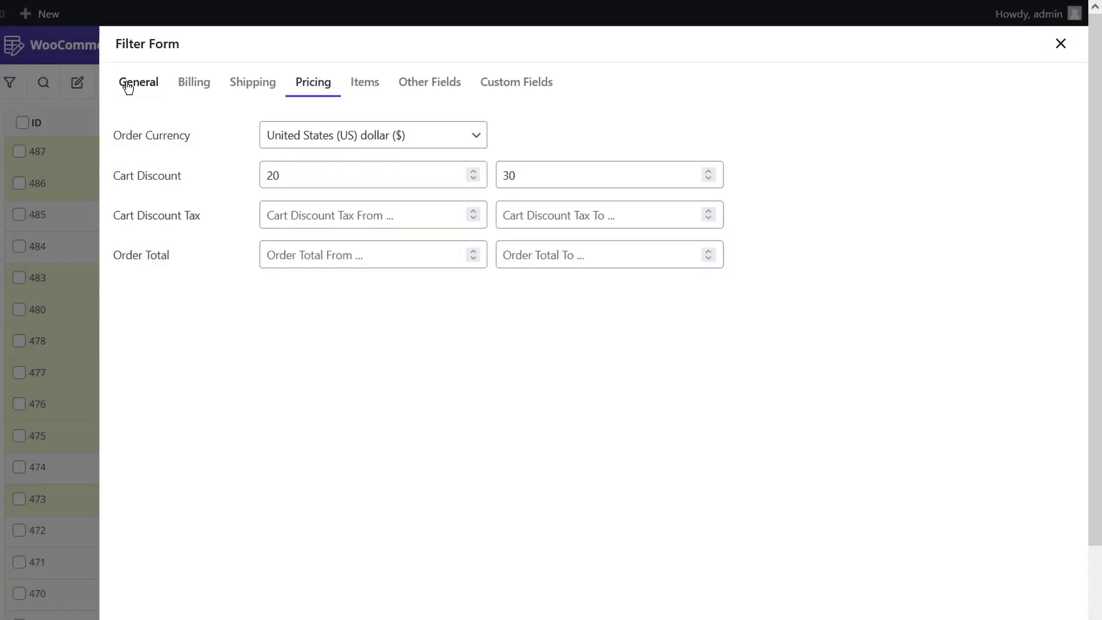
left_click(254, 77)
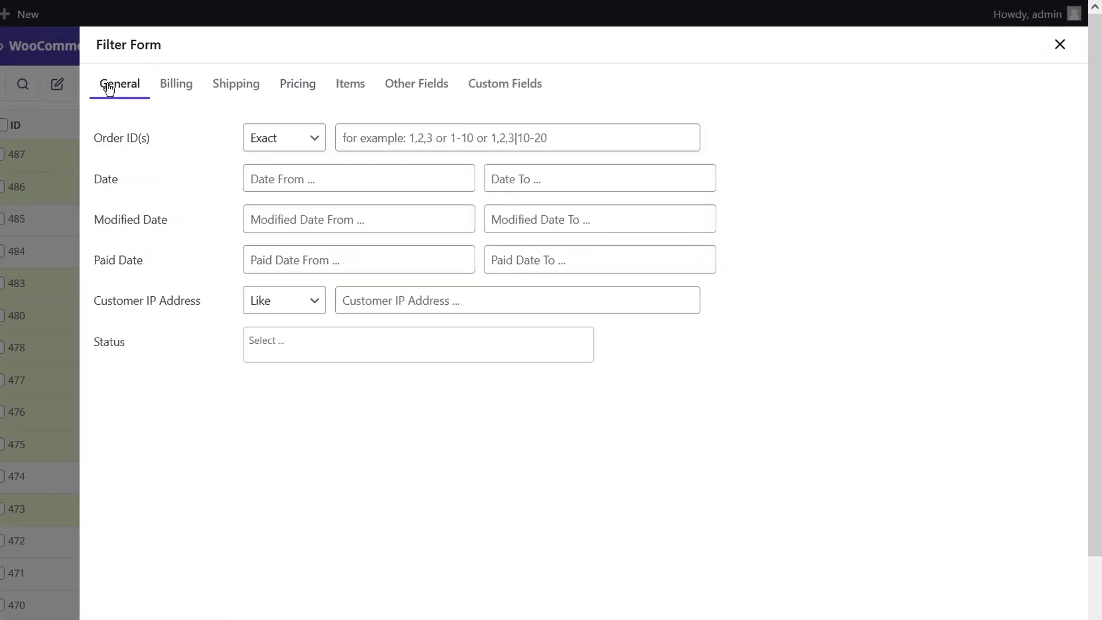
left_click(264, 333)
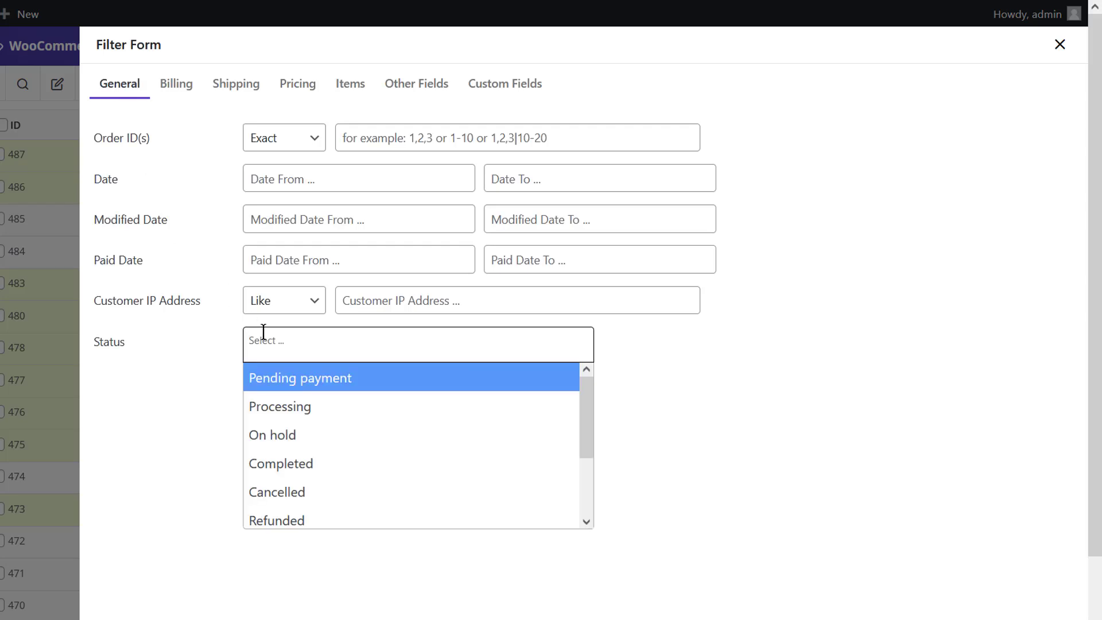
left_click(304, 435)
left_click(331, 344)
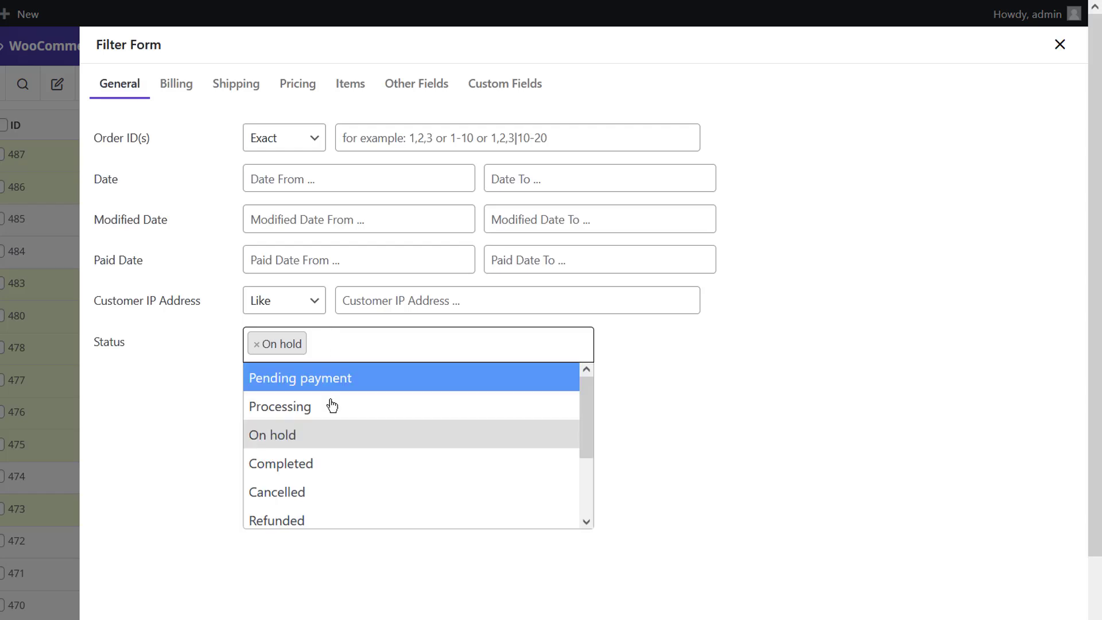
left_click(342, 492)
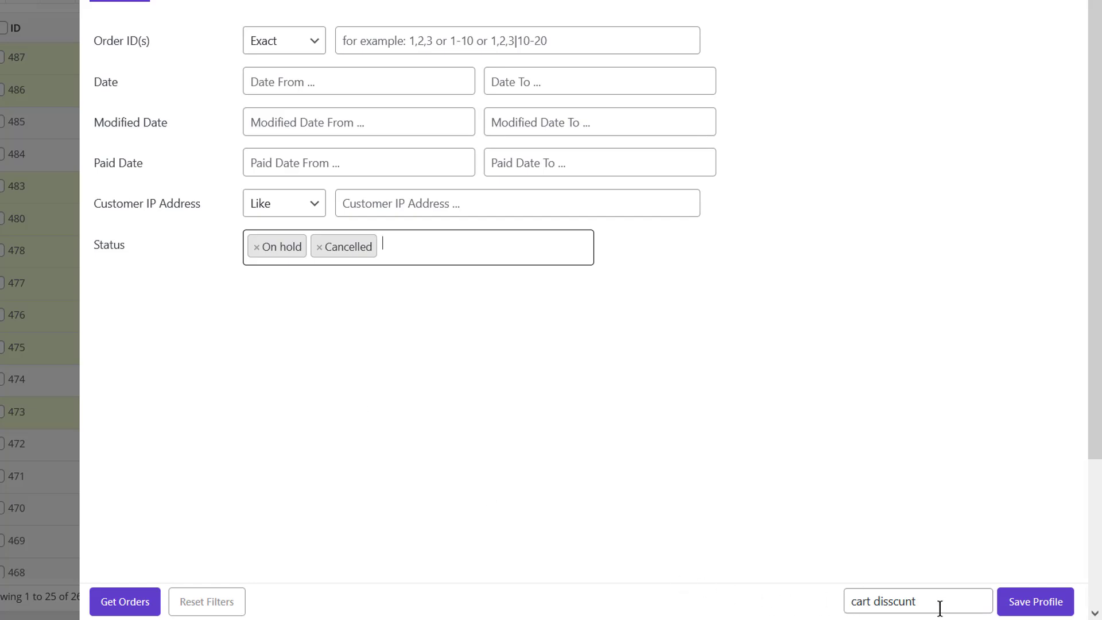
- Save the filter as a profile named "status" and close the filter form
left_click_drag(937, 604, 784, 598)
type("stat")
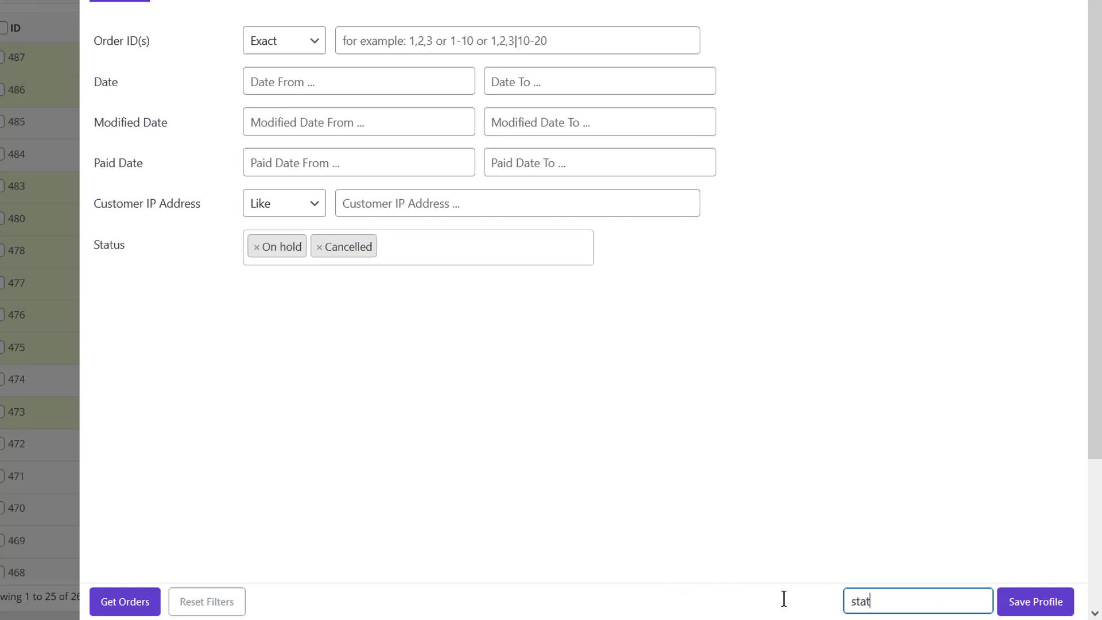
type("us")
left_click(1030, 599)
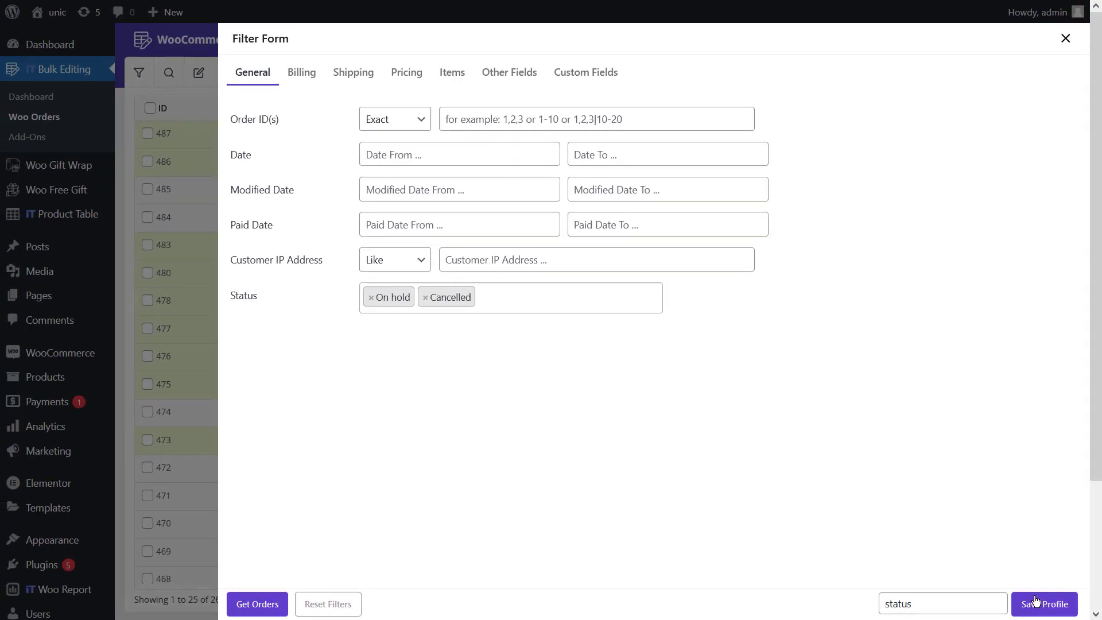
left_click(198, 457)
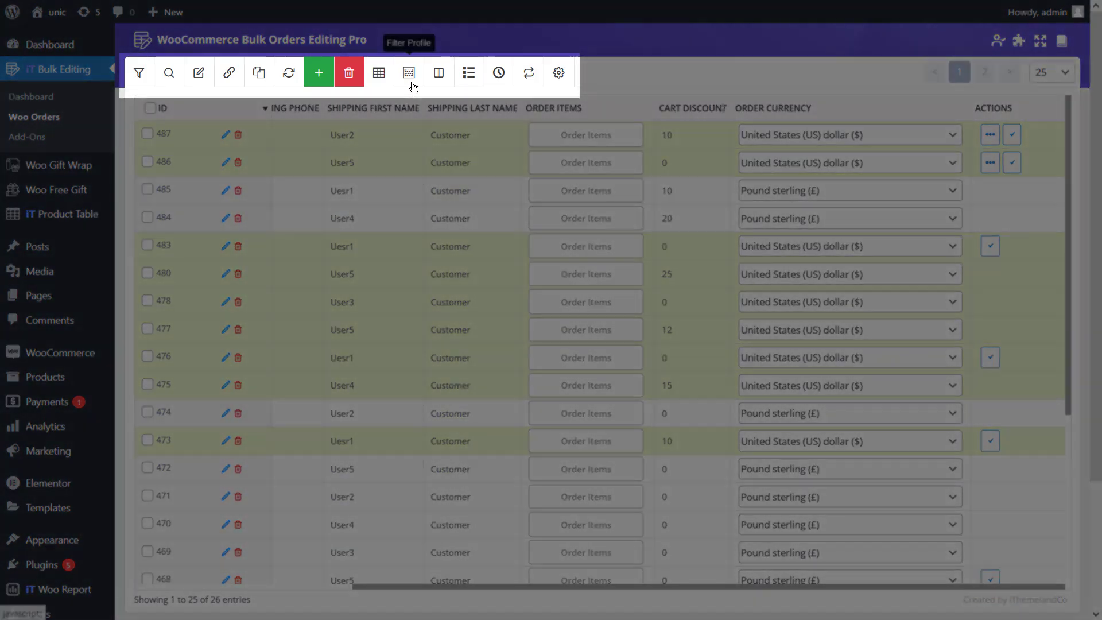
- Set the "status" filter profile to be always used and load it onto the orders table
left_click(410, 85)
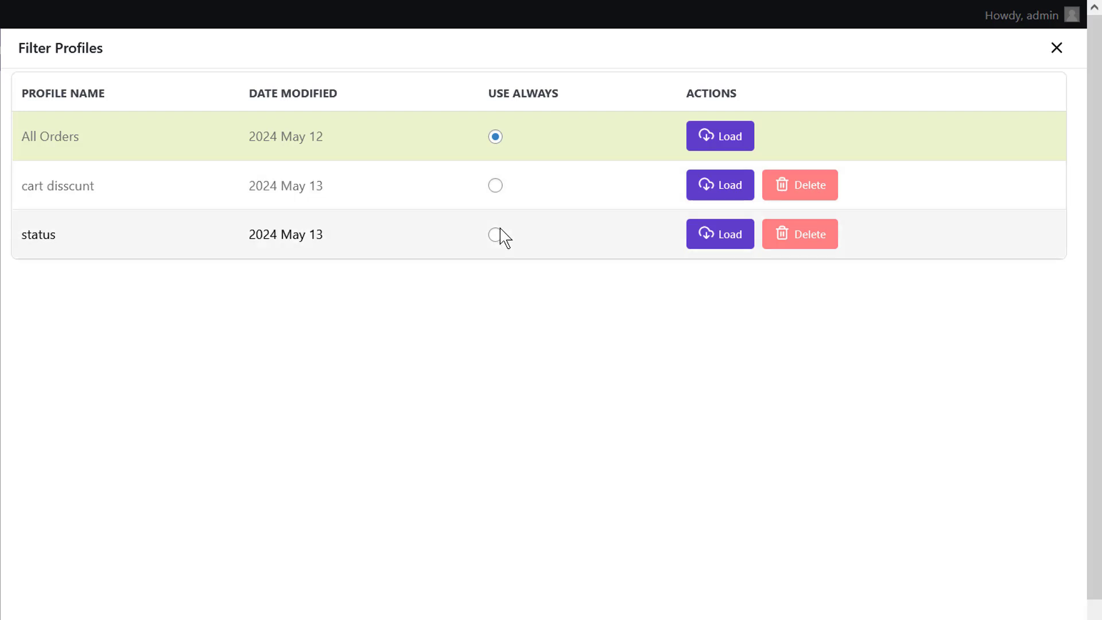
left_click(496, 234)
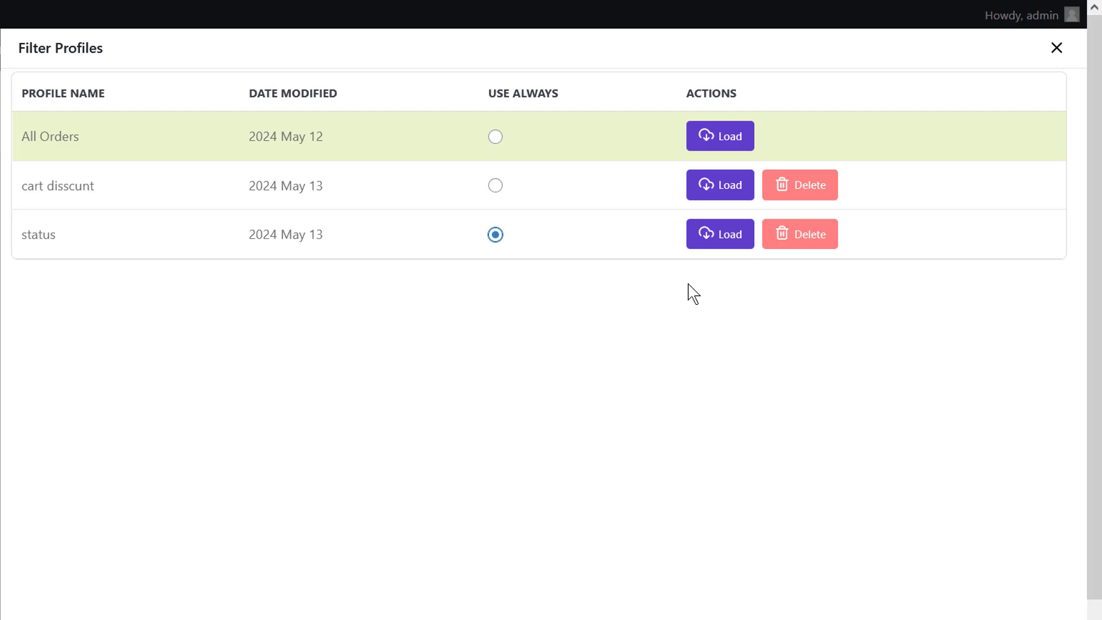
left_click(728, 244)
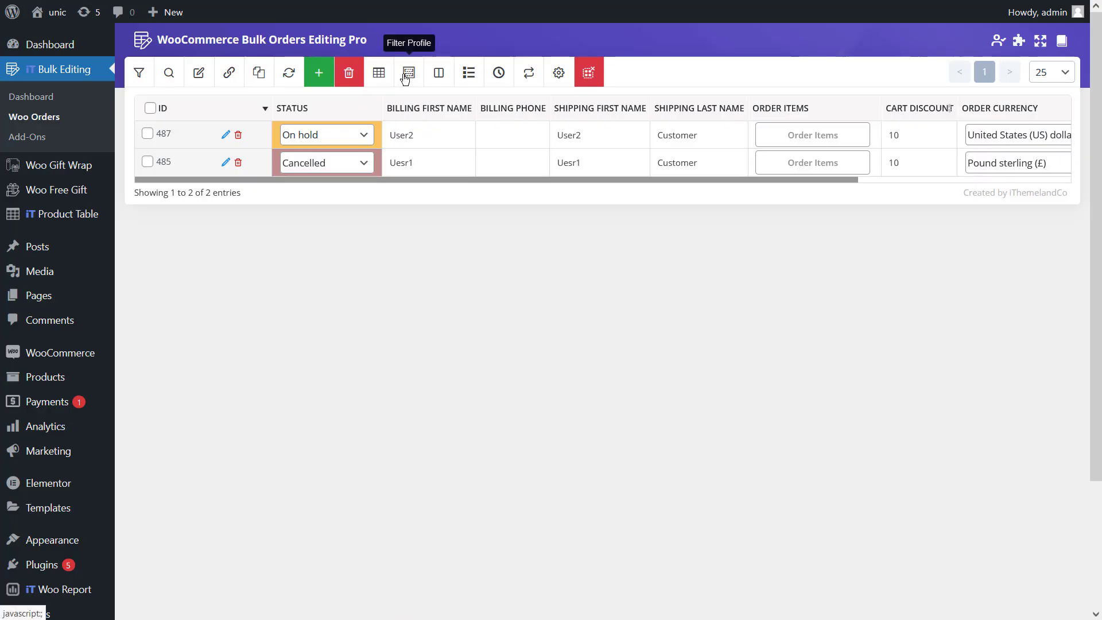
- Delete the "cart disscunt" profile from the saved filter profiles and confirm the deletion
left_click(404, 72)
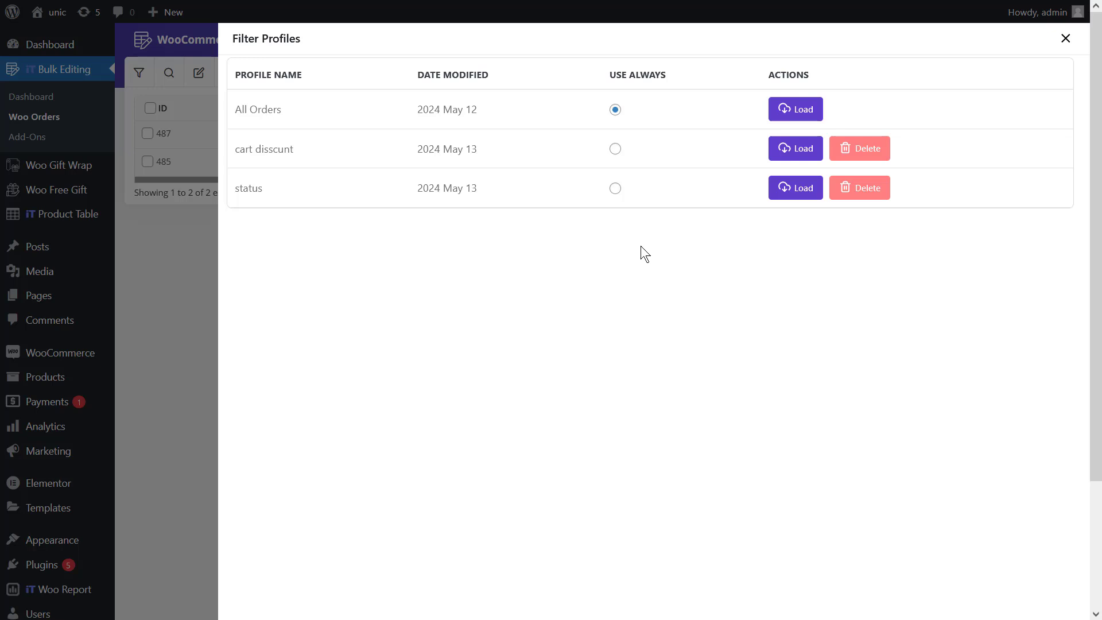
left_click(848, 152)
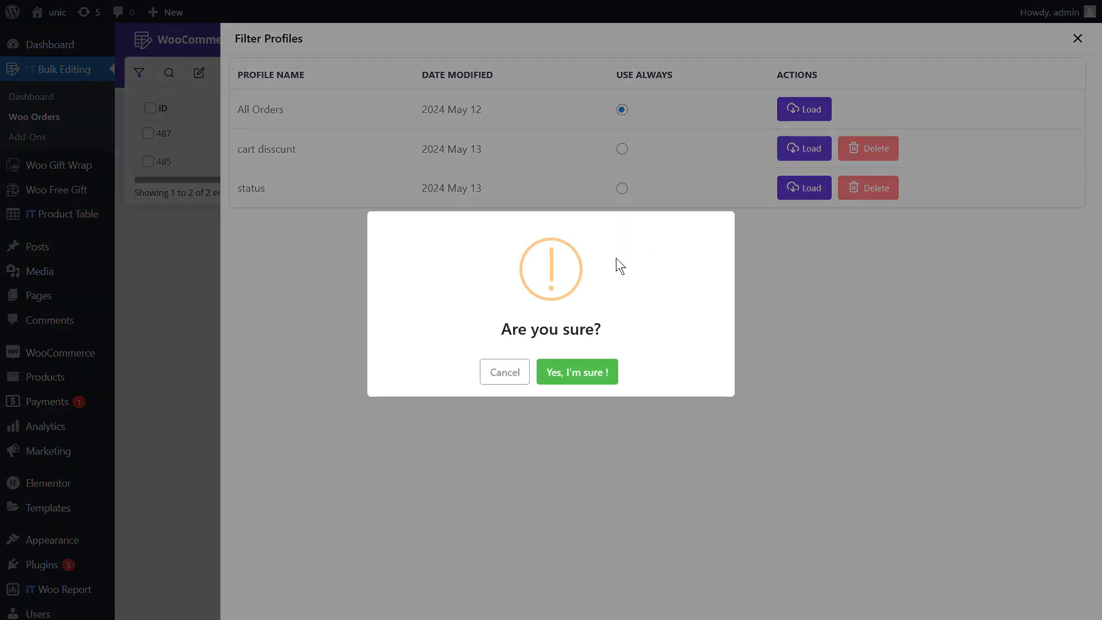
left_click(560, 376)
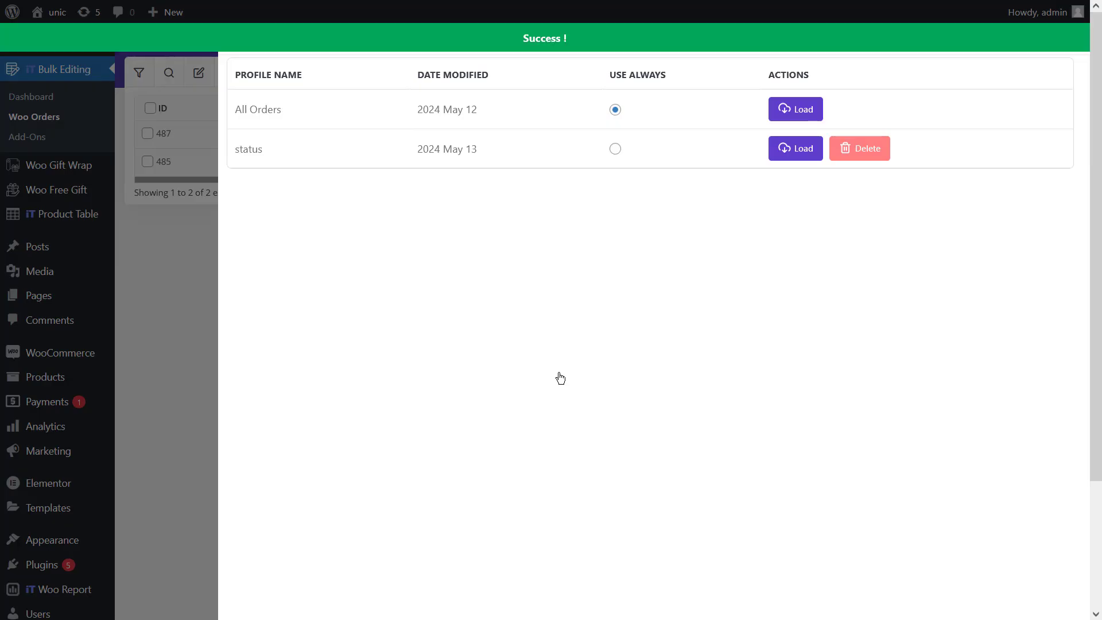